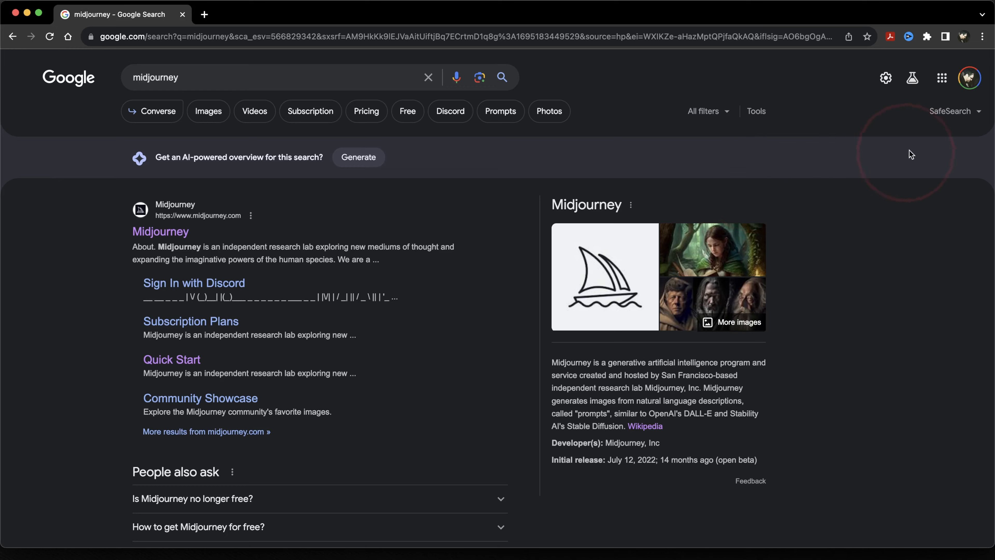
Set SafeSearch on the search results page to Blur explicit images and switch it back to Off
left_click(958, 120)
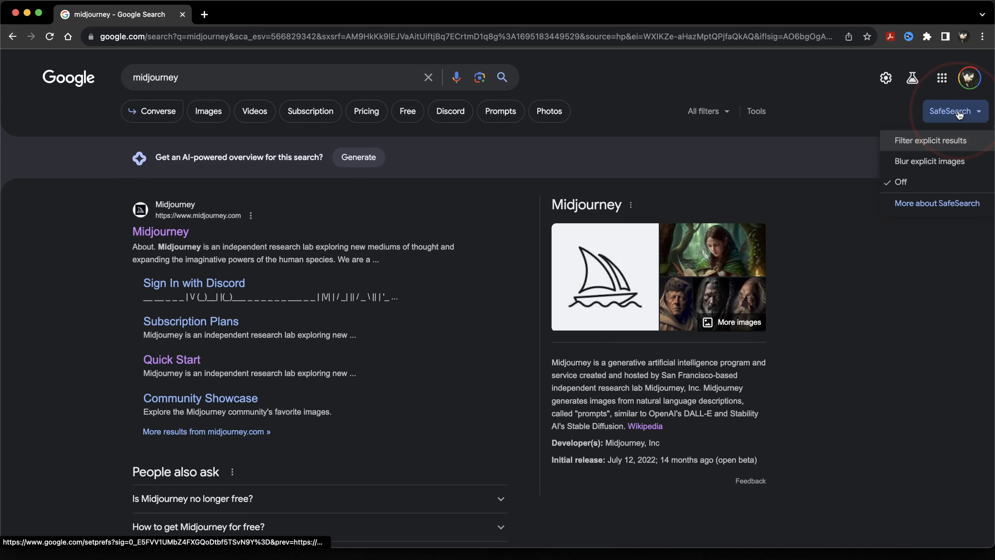
left_click(933, 162)
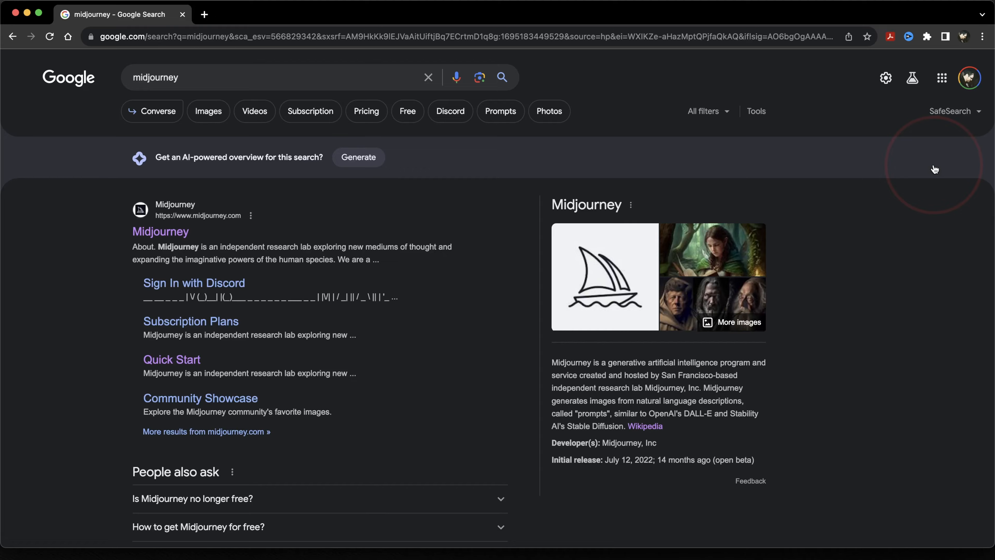
left_click(958, 121)
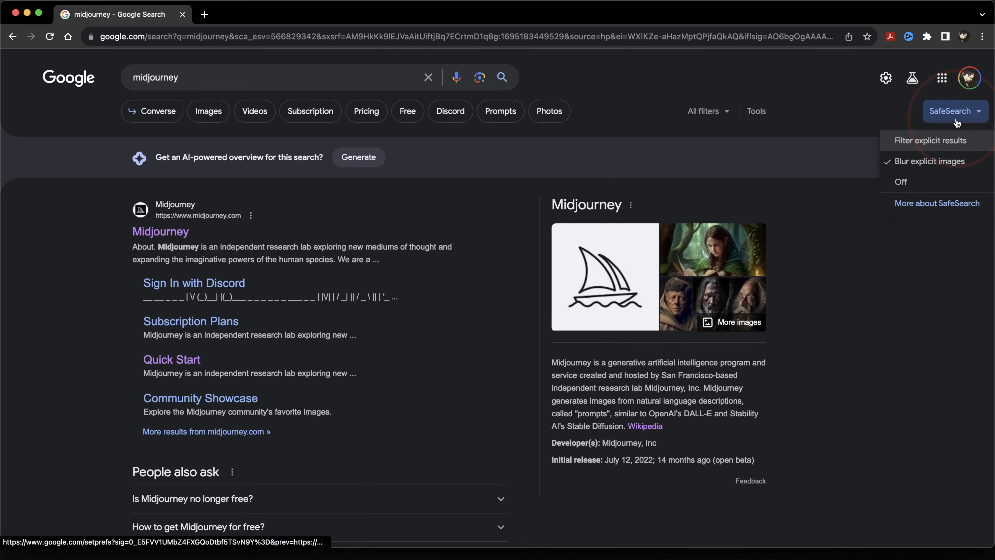
left_click(913, 181)
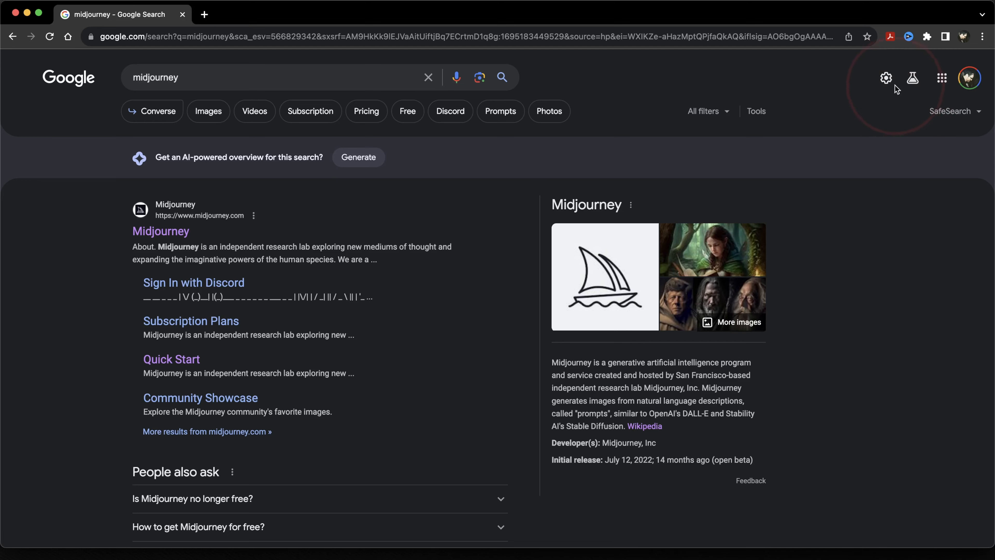
Open the SafeSearch settings page from the quick settings of the search results page
left_click(886, 78)
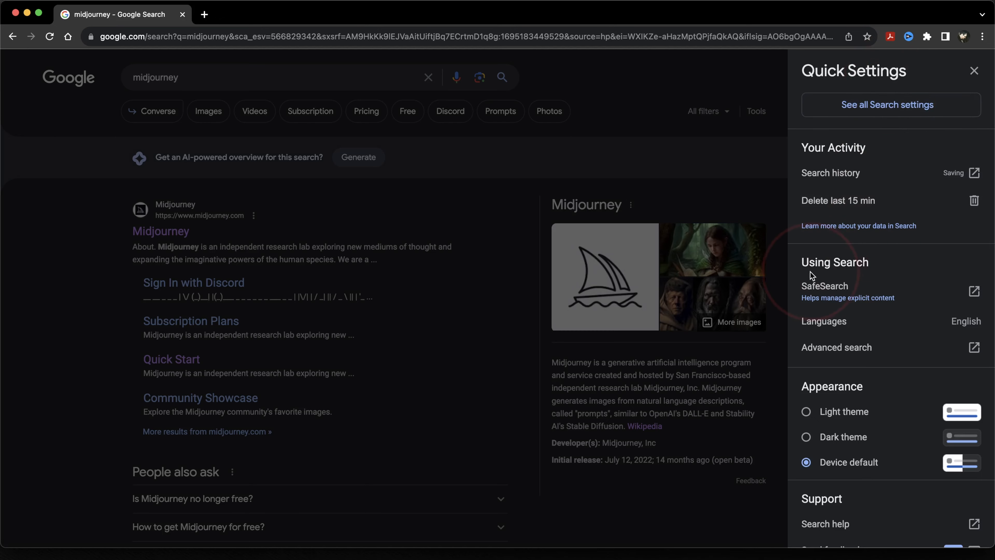
left_click(842, 268)
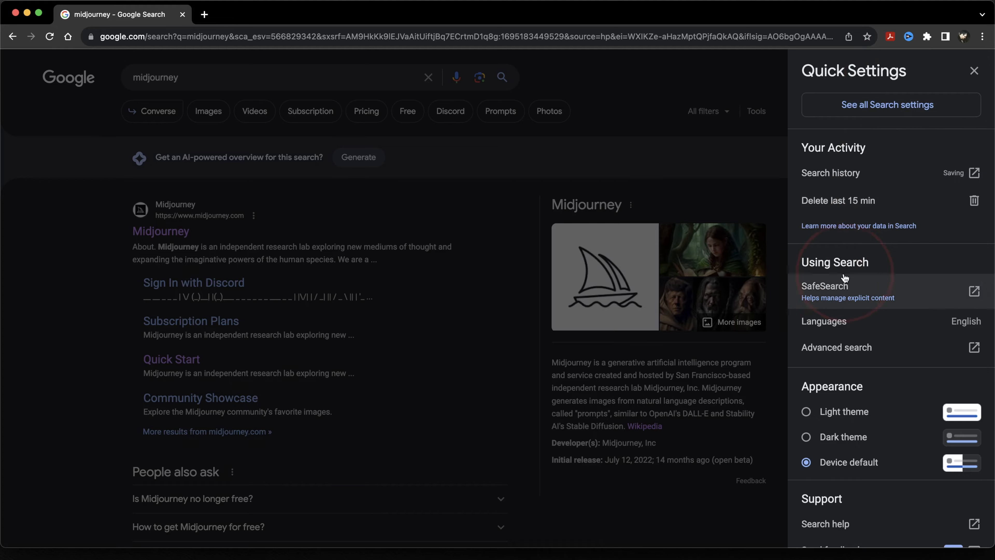
left_click(833, 296)
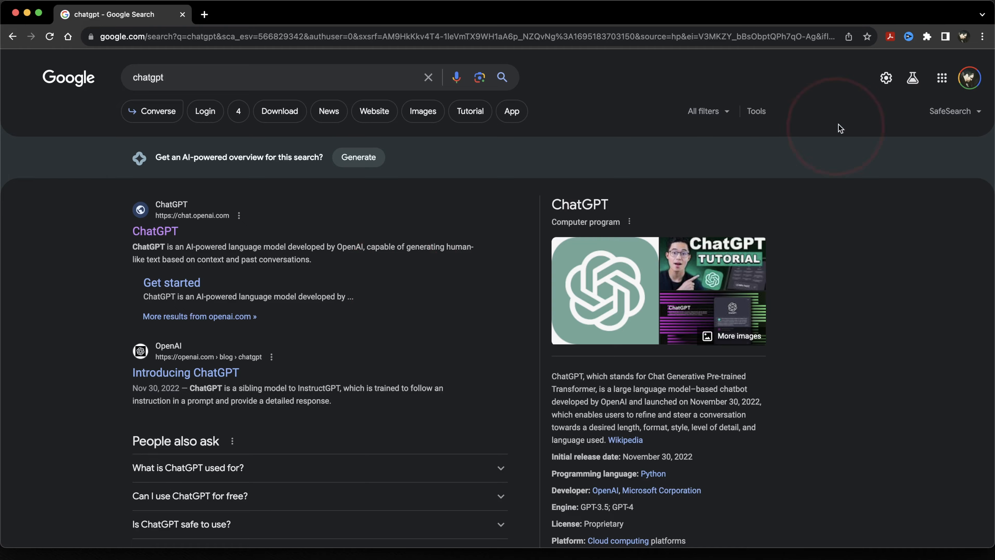
Check the browser's version and update status on its About page and close that page
left_click(982, 37)
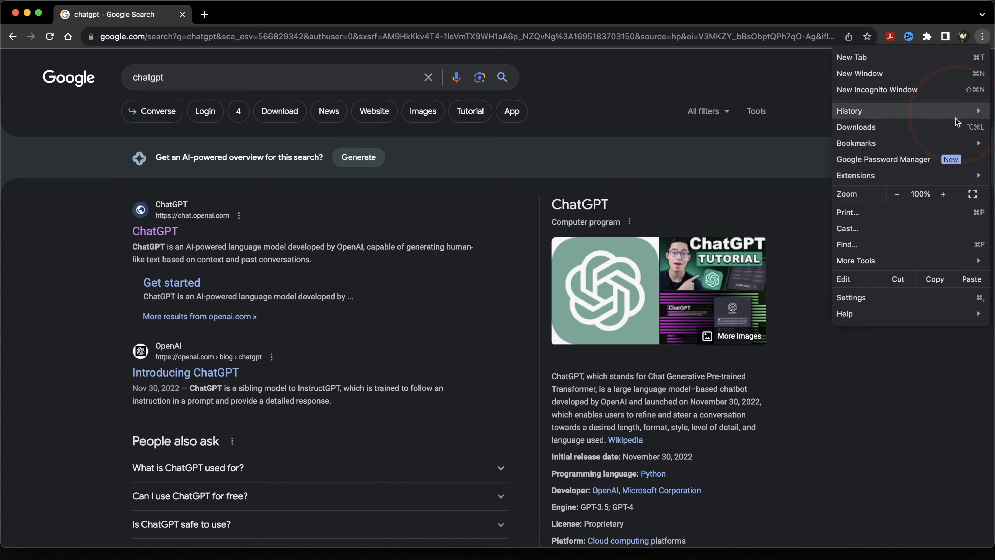
left_click(854, 314)
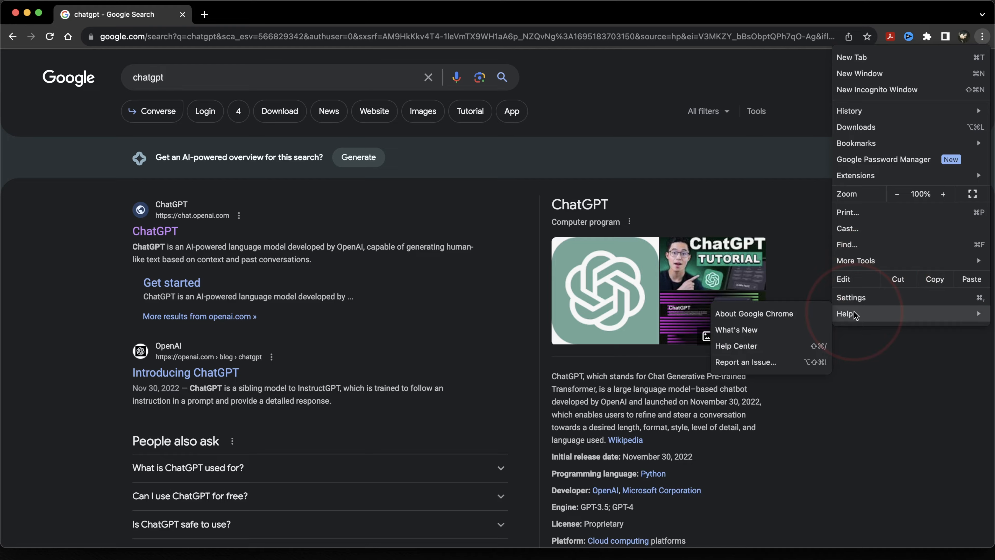
left_click(750, 315)
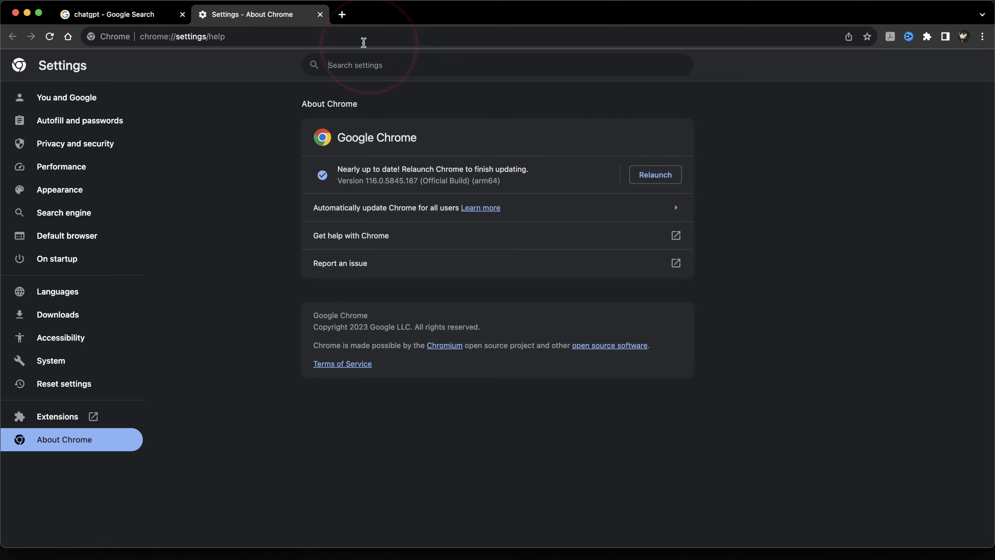
left_click(321, 16)
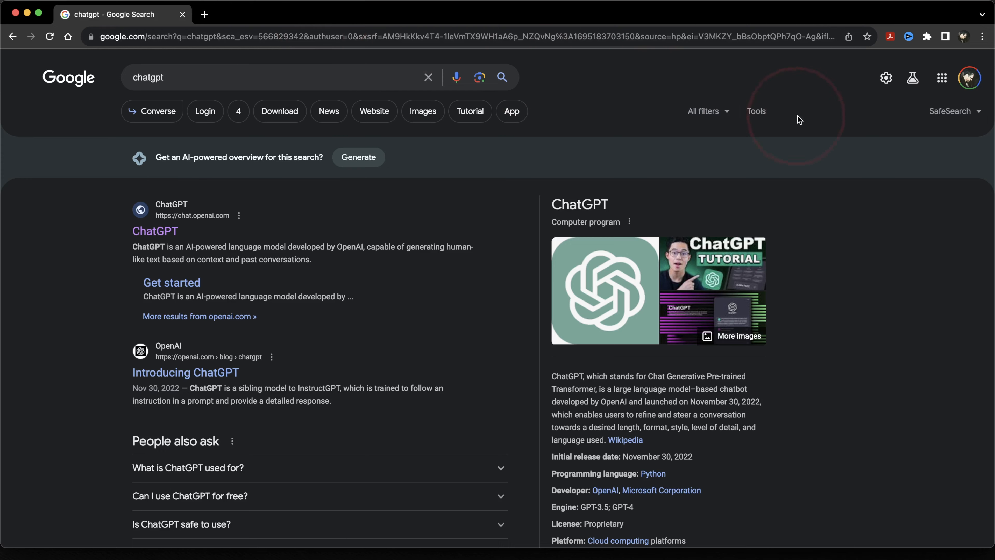
View the option for signing out of all Google accounts and close the account options without using it
left_click(970, 82)
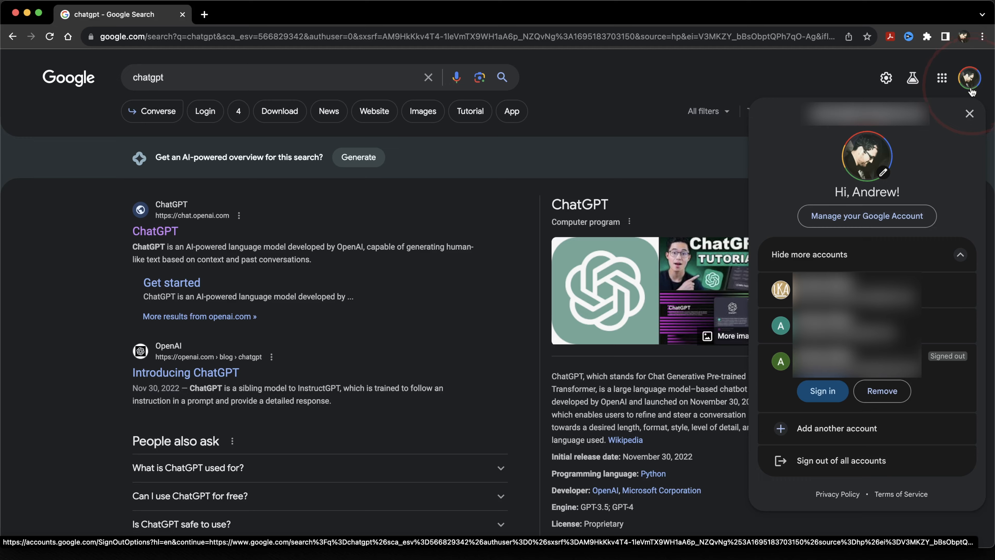
left_click(838, 462)
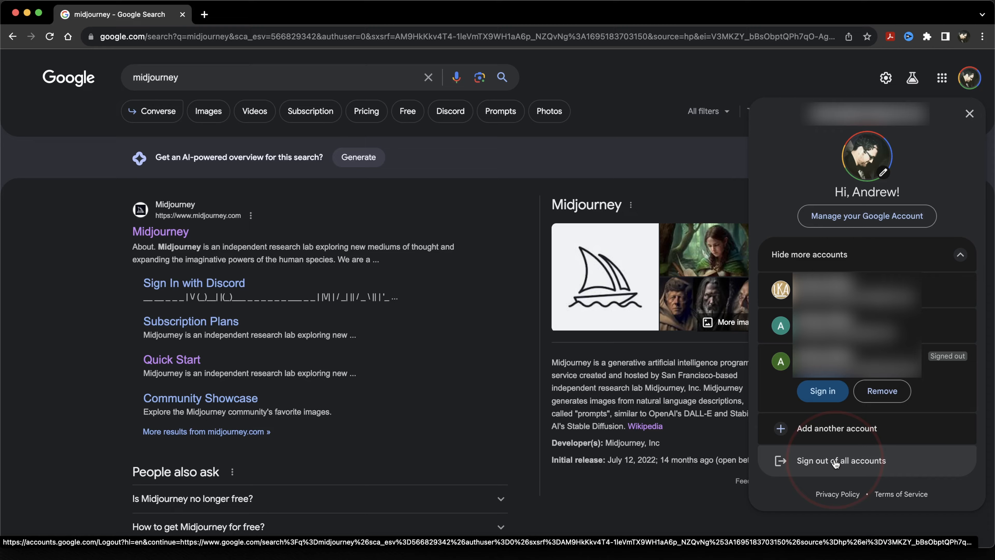
left_click(707, 505)
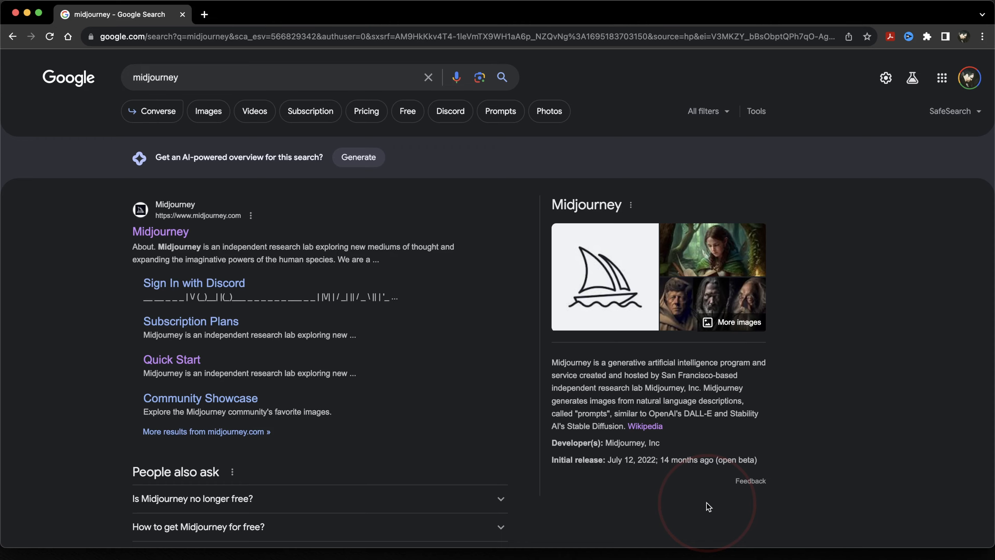
Find "search settings" in the Google Account management page and open the SafeSearch setting there
left_click(976, 76)
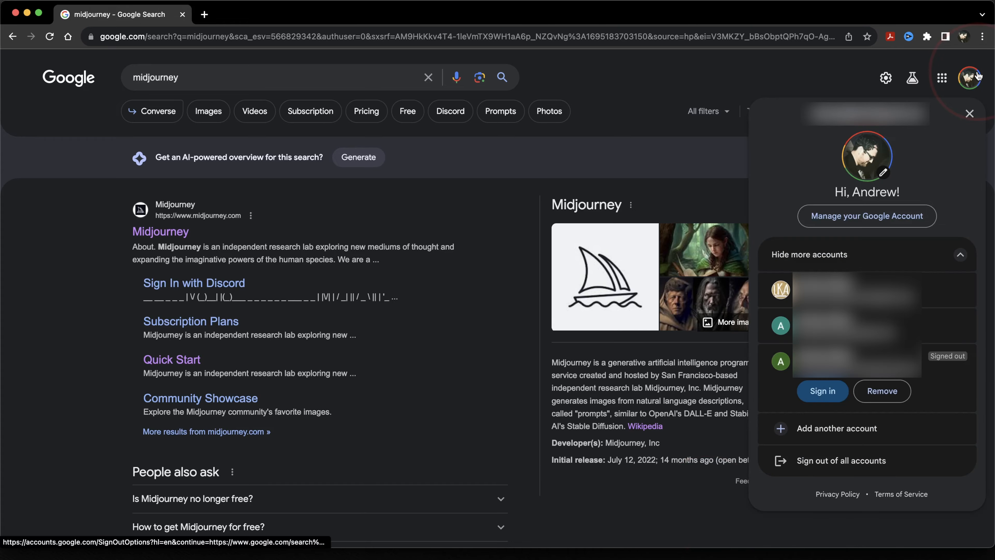
left_click(858, 220)
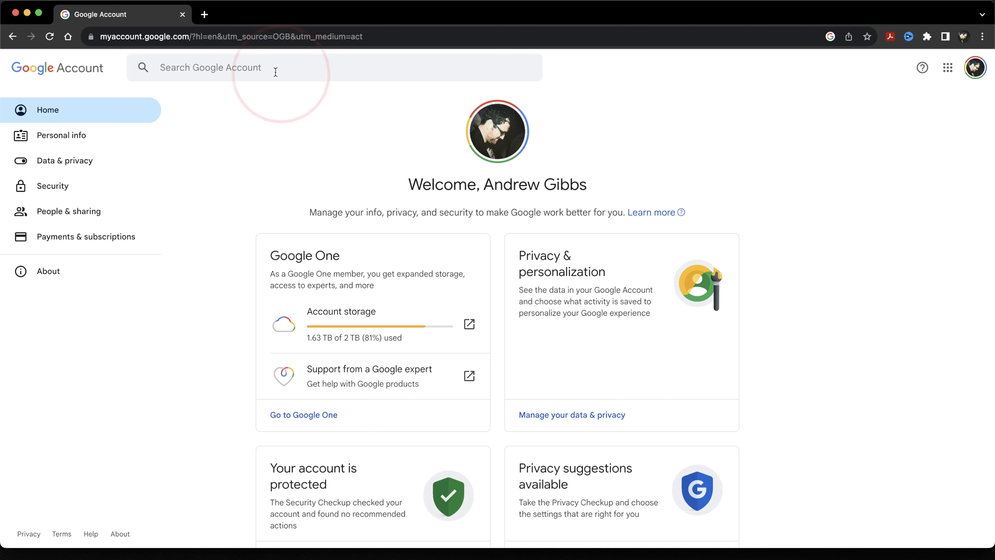
left_click(238, 67)
type("s")
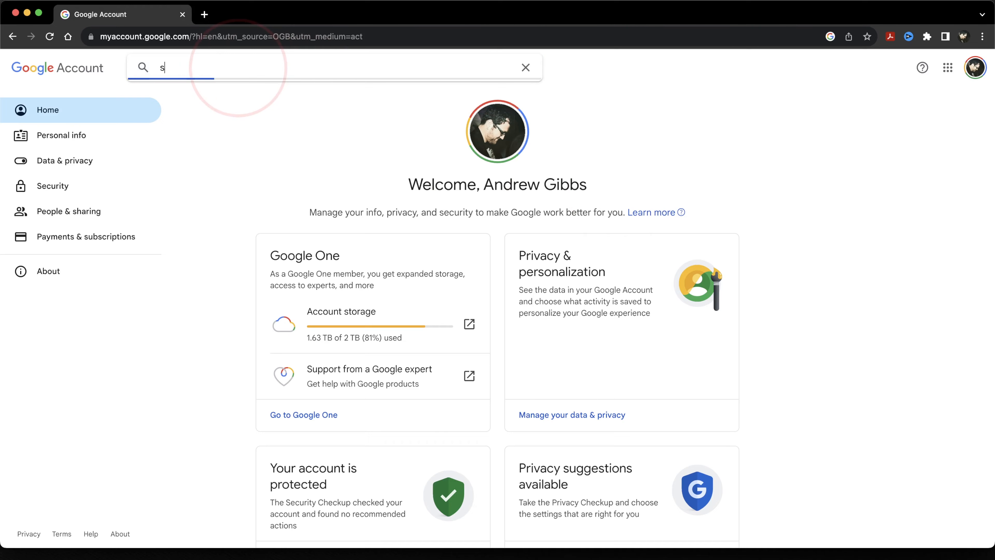
type("earch settings")
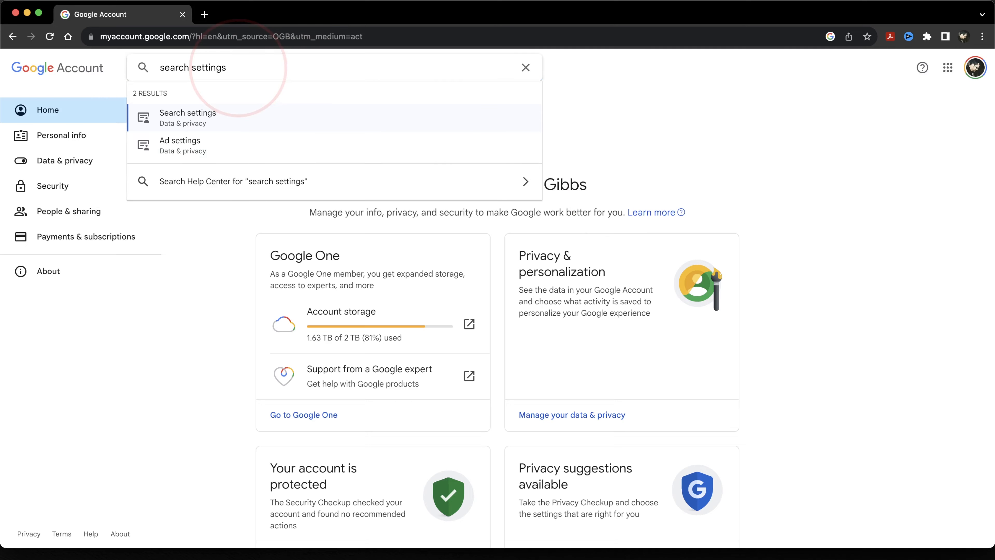
left_click(191, 116)
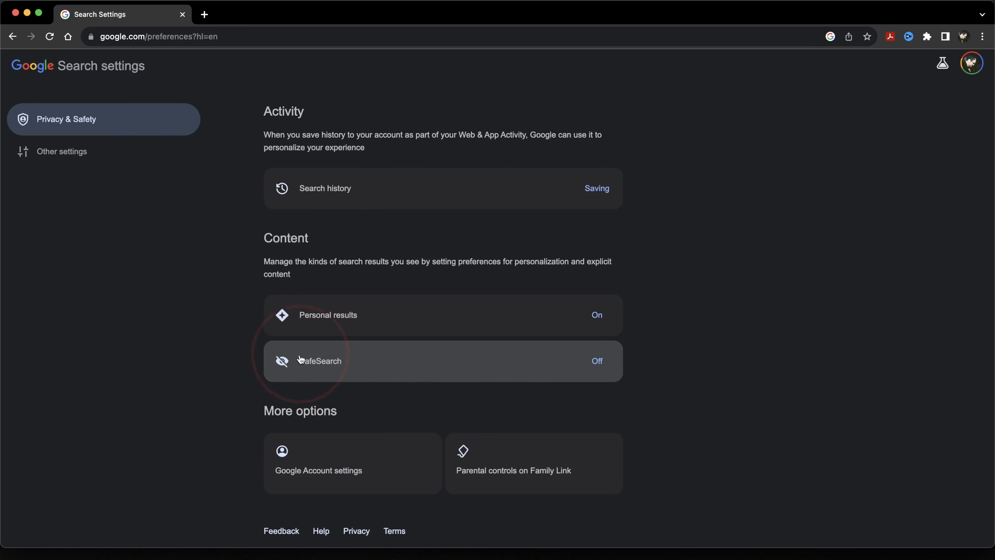
left_click(325, 372)
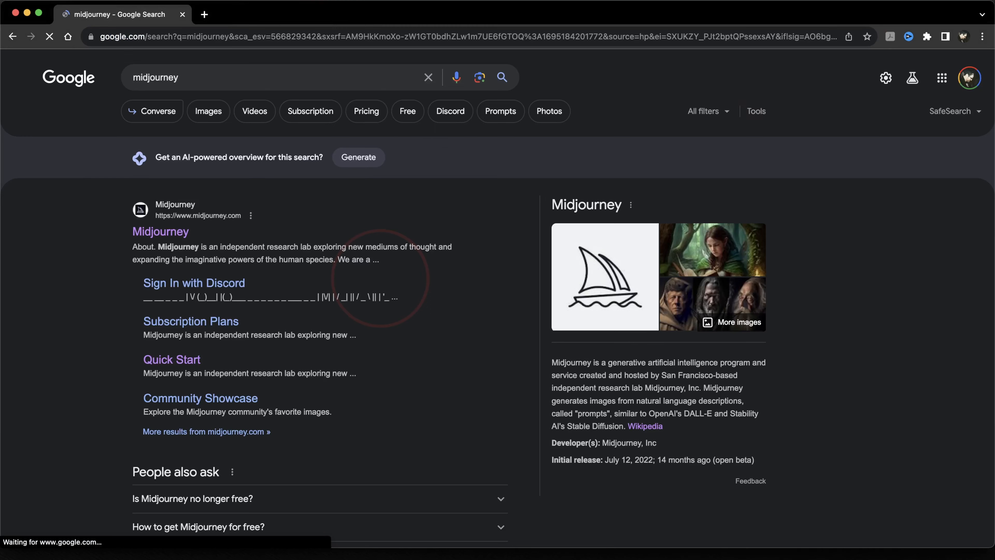
Check which SafeSearch option is active on the midjourney results page and close the choices
left_click(952, 117)
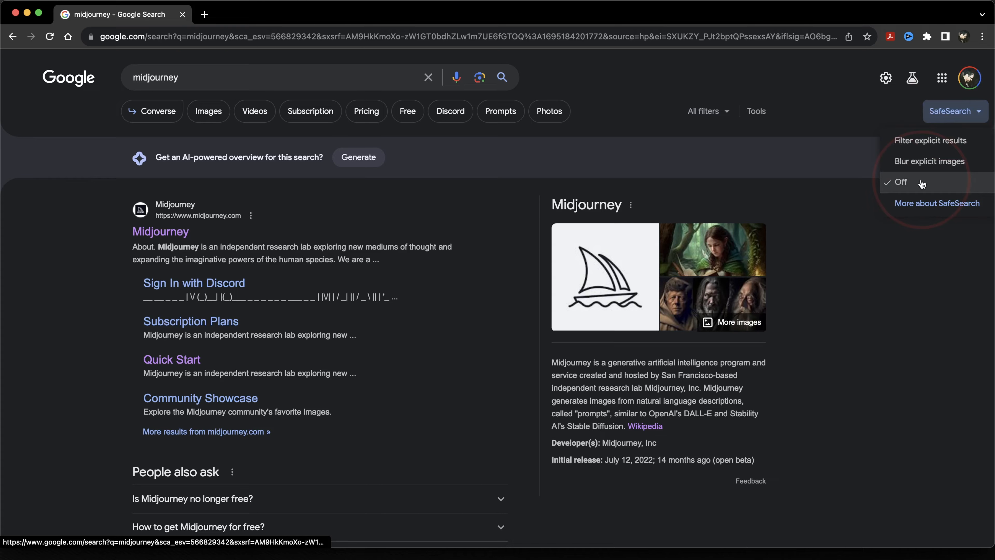
left_click(823, 206)
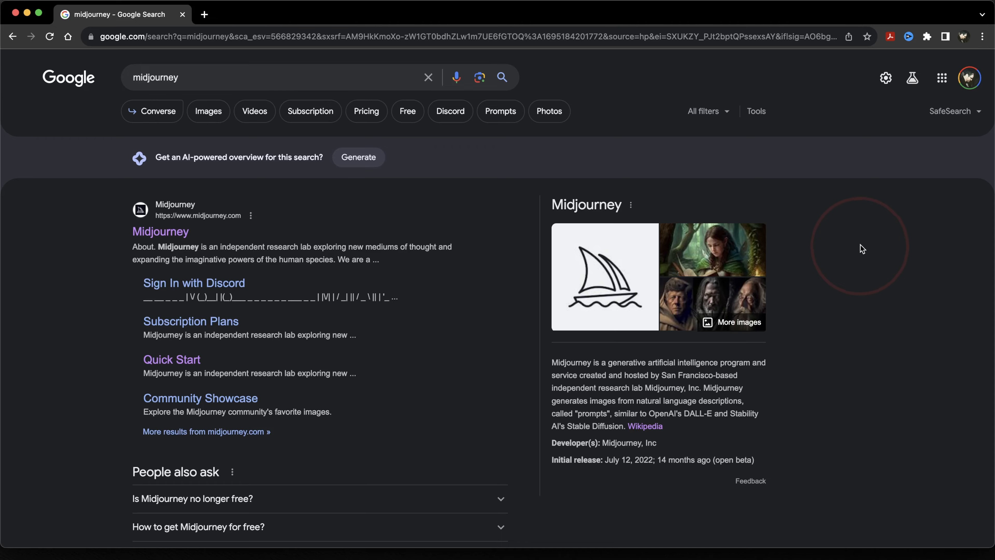
Open the birthday entry in the Google Account's personal info and look over its date and visibility settings
left_click(968, 78)
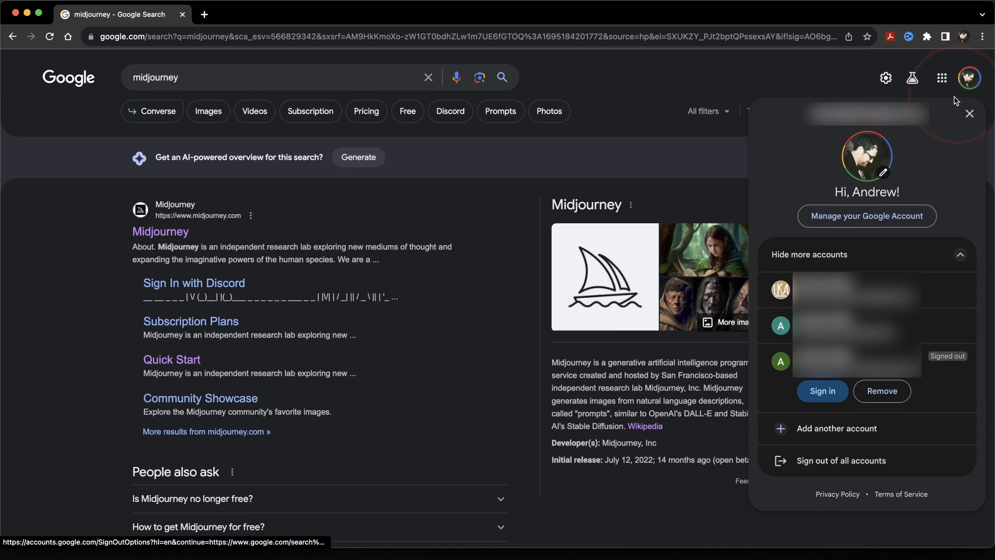
left_click(860, 222)
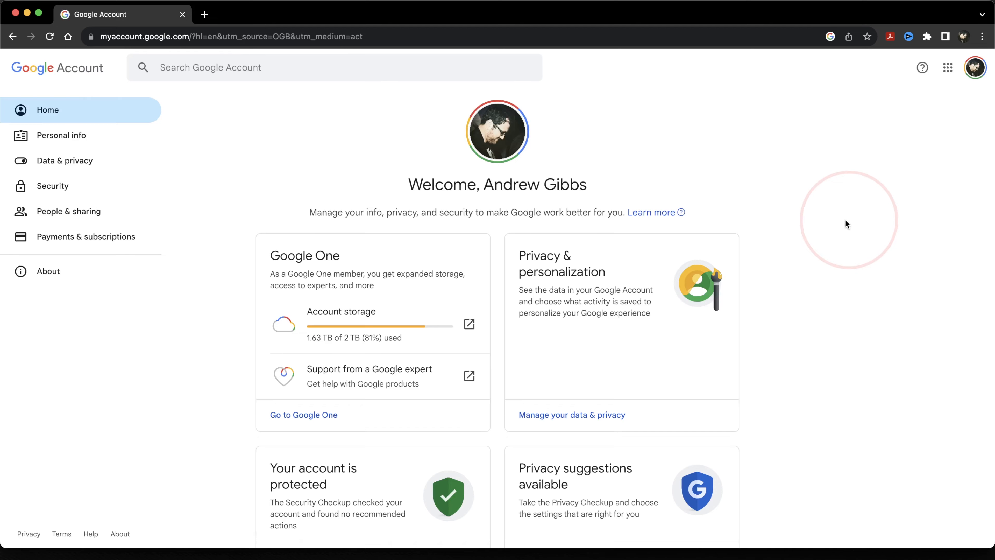
left_click(270, 168)
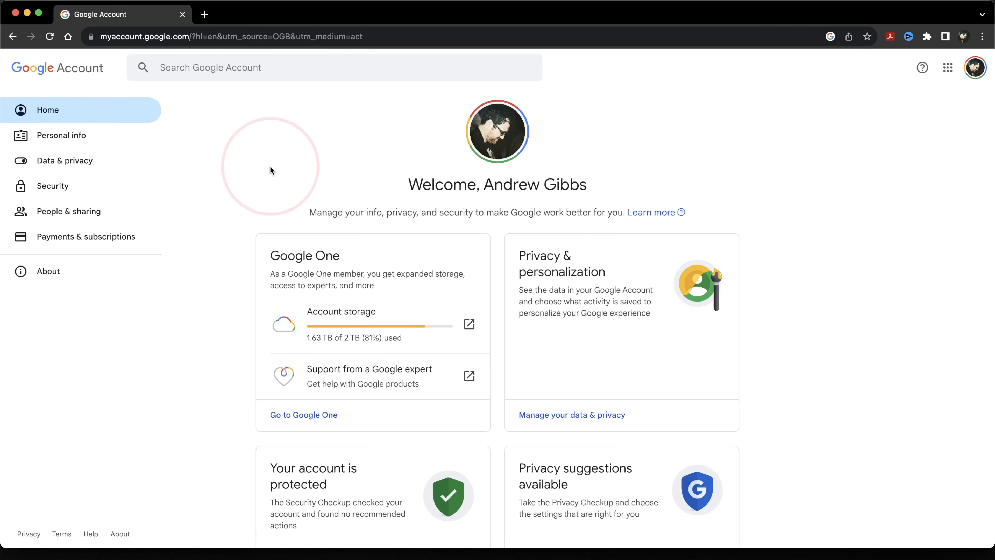
left_click(73, 138)
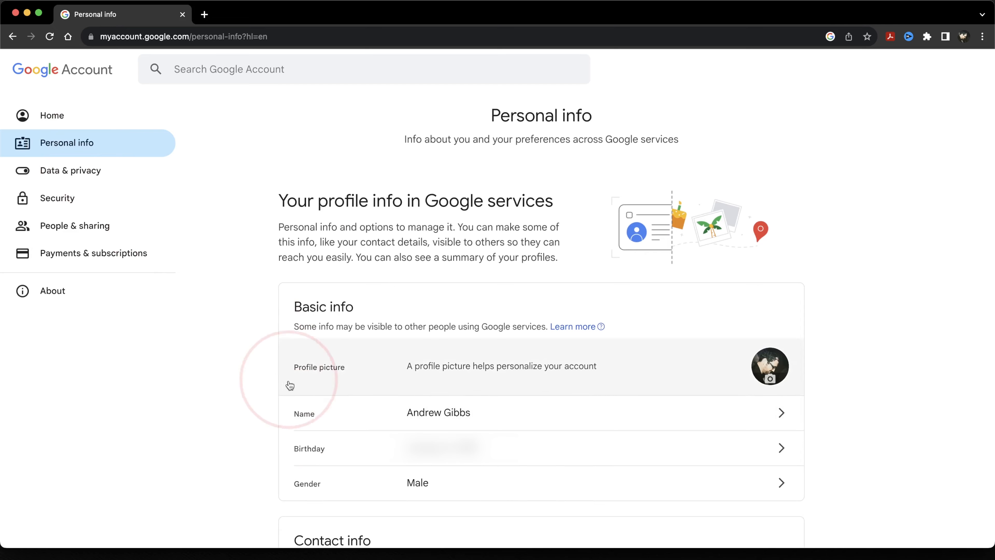
left_click(311, 456)
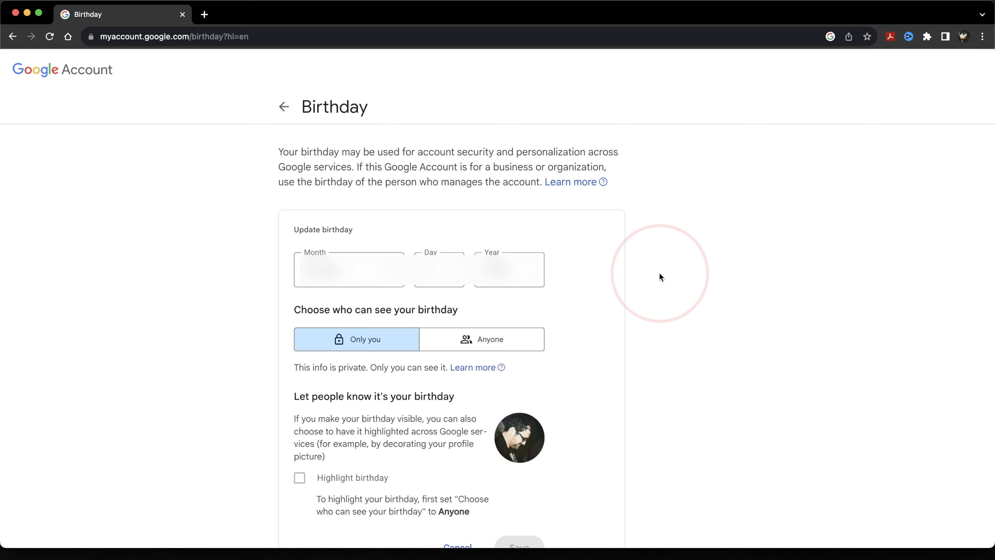
scroll(659, 276, "down", 2)
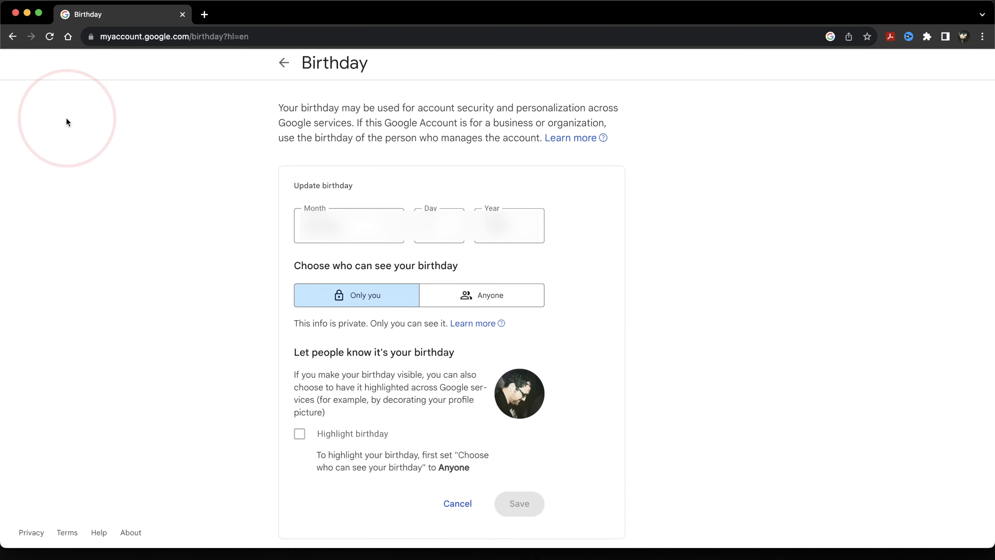
Return from the birthday page to the midjourney search results and check the selected SafeSearch option
left_click(13, 37)
left_click(950, 111)
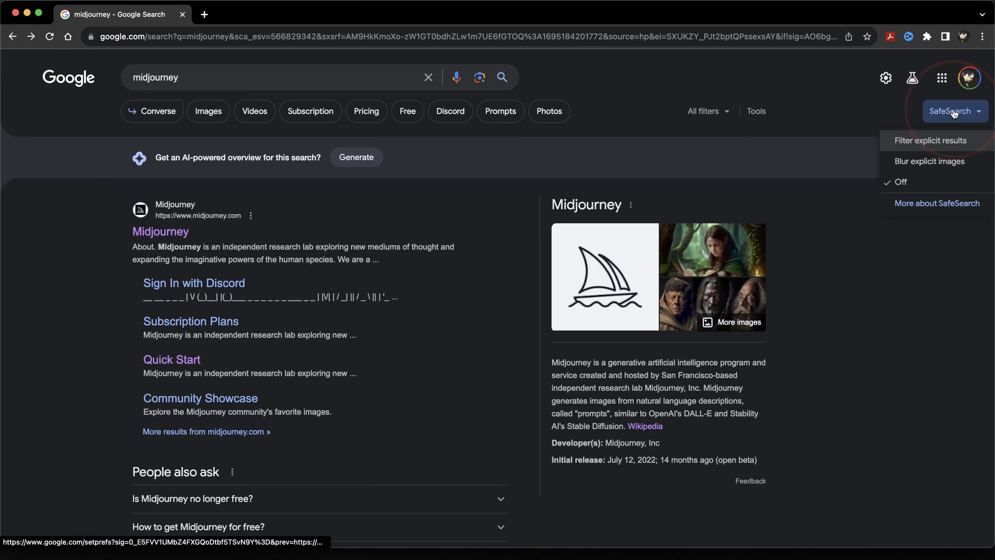
left_click(879, 313)
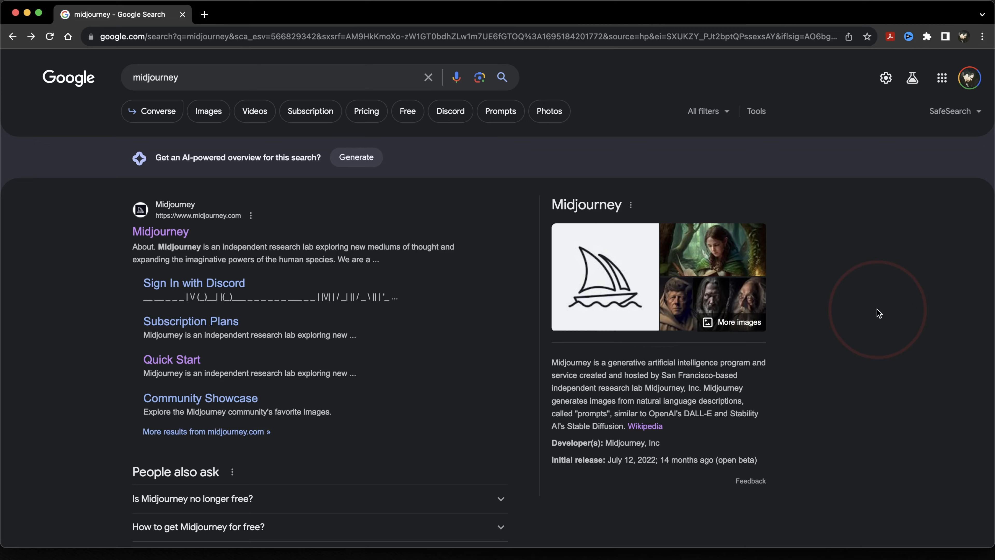
Open the browser's privacy and security settings and look over the Security page's Safe Browsing and secure DNS options
left_click(982, 39)
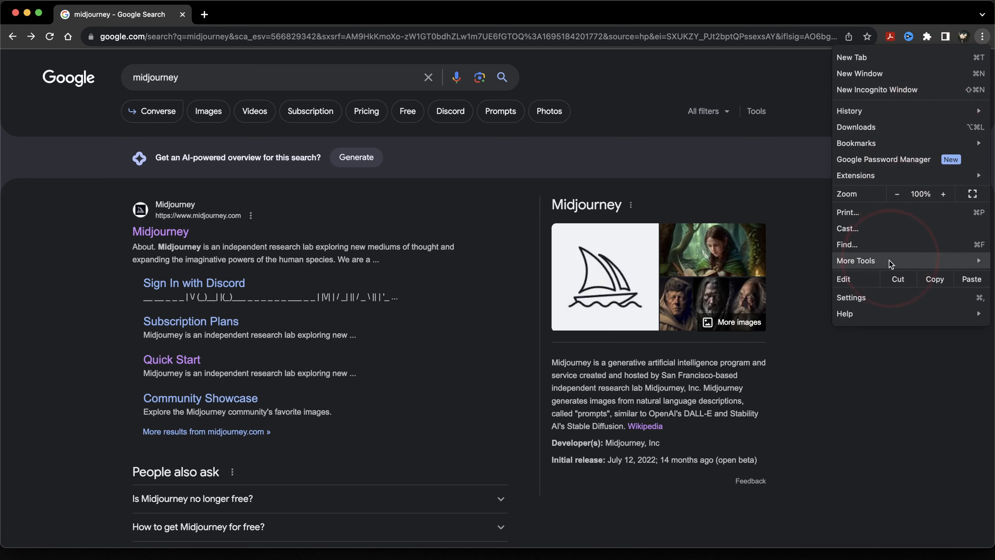
left_click(878, 297)
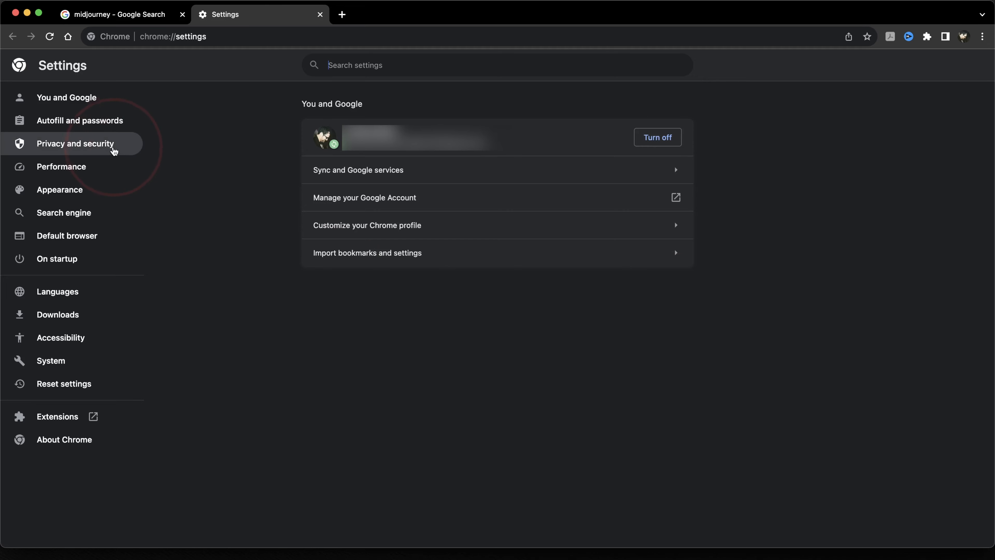
left_click(114, 151)
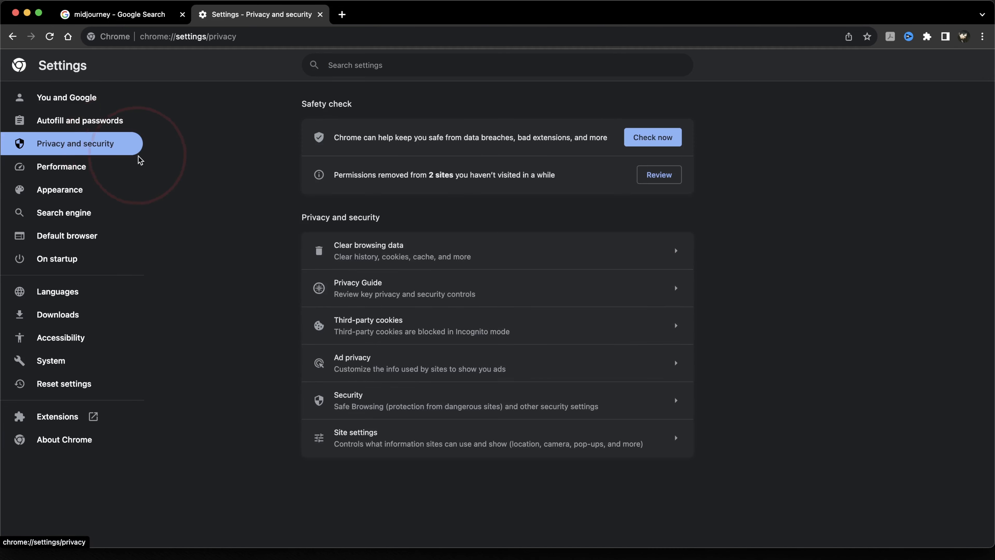
left_click(388, 397)
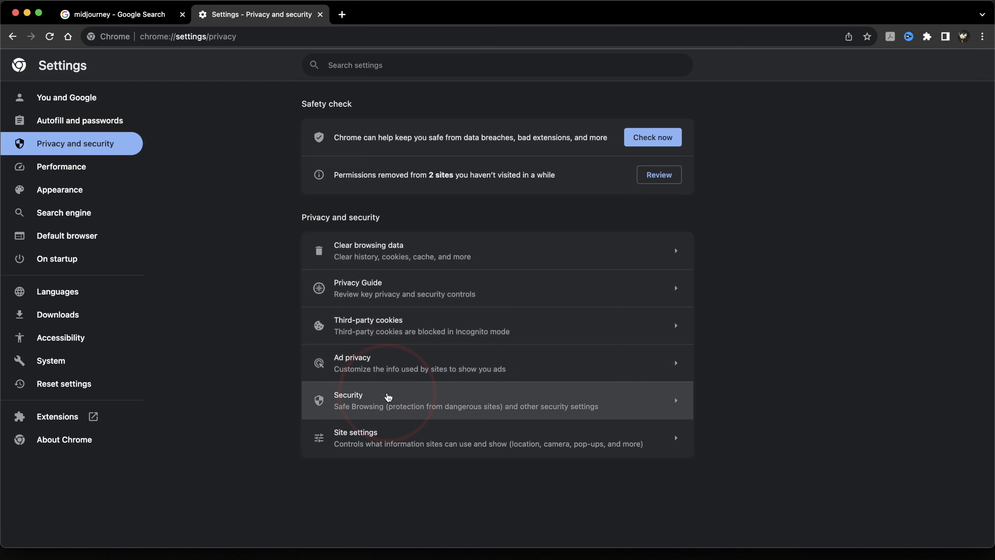
scroll(388, 397, "down", 7)
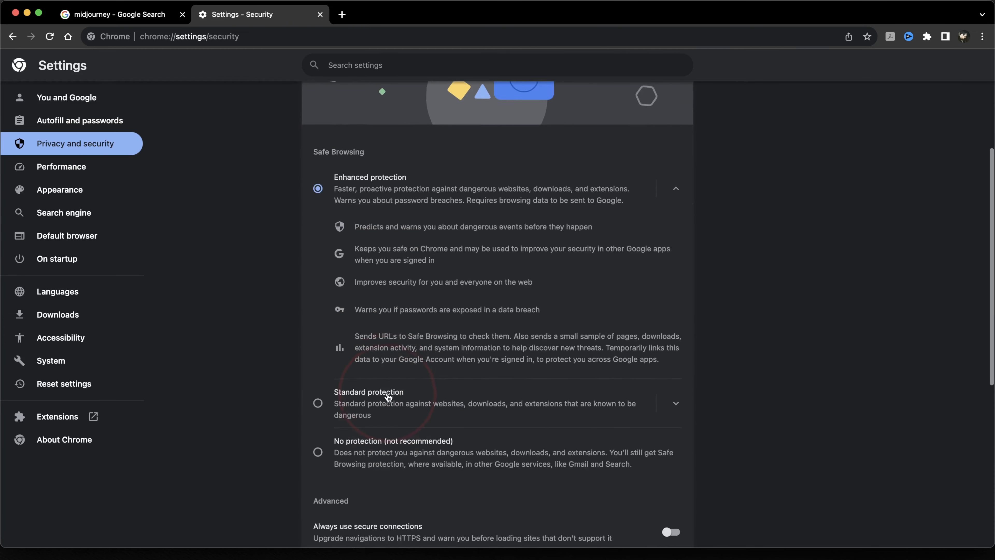
scroll(388, 397, "down", 3)
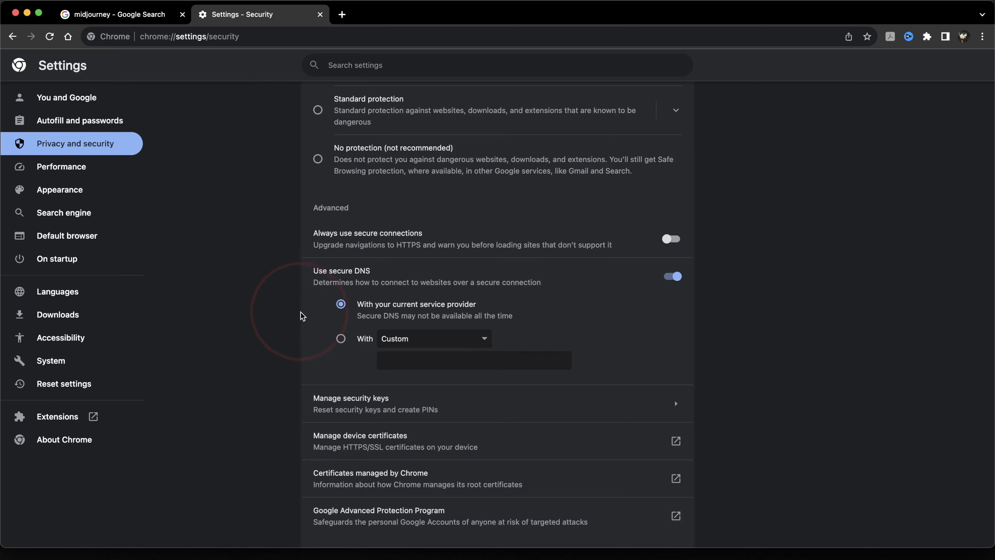
Try Google (Public DNS) as the secure DNS provider and switch back to the current service provider
left_click(340, 340)
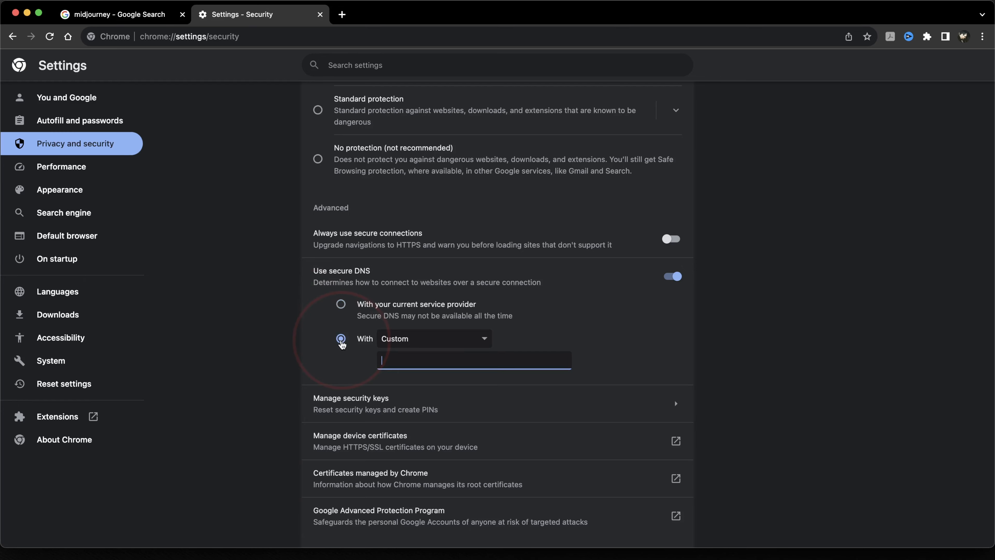
left_click(412, 343)
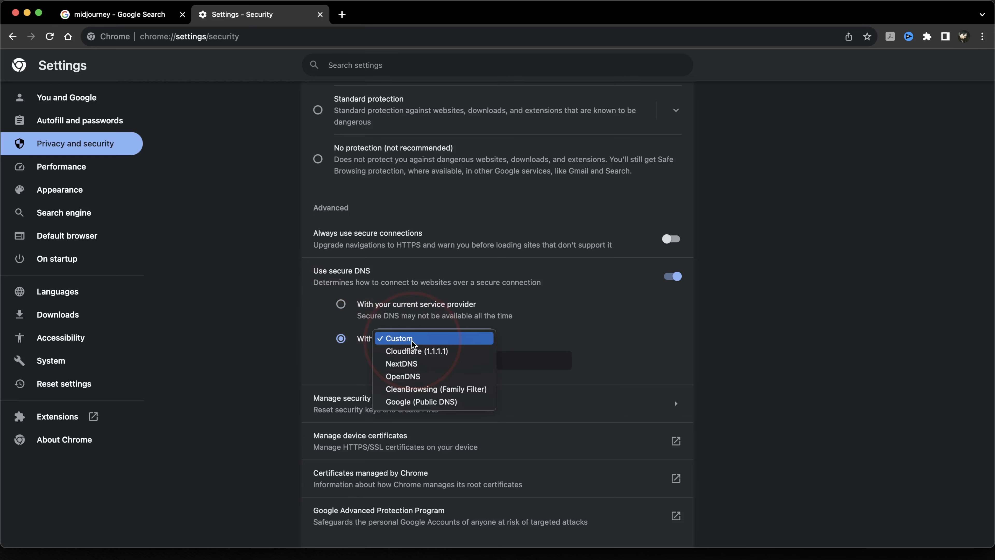
left_click(452, 402)
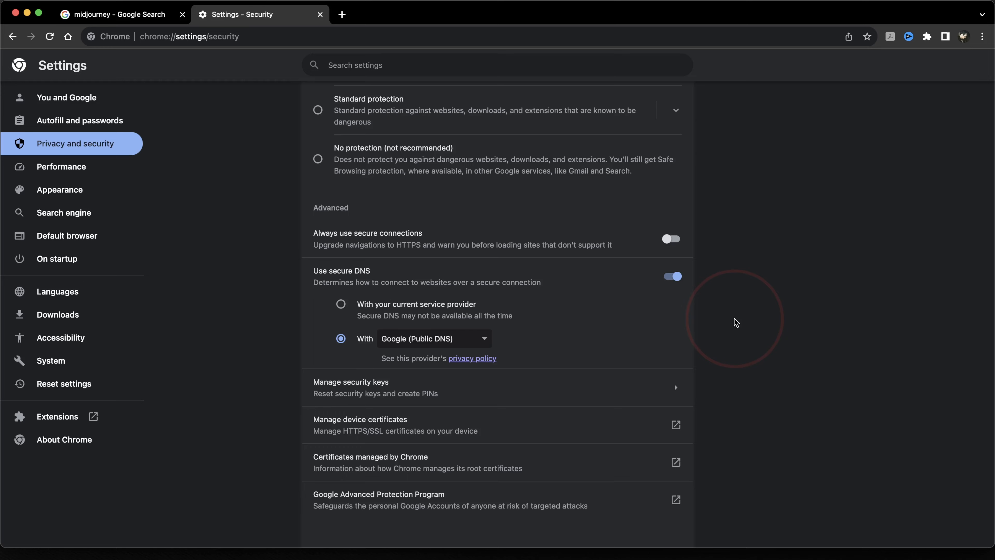
left_click(420, 306)
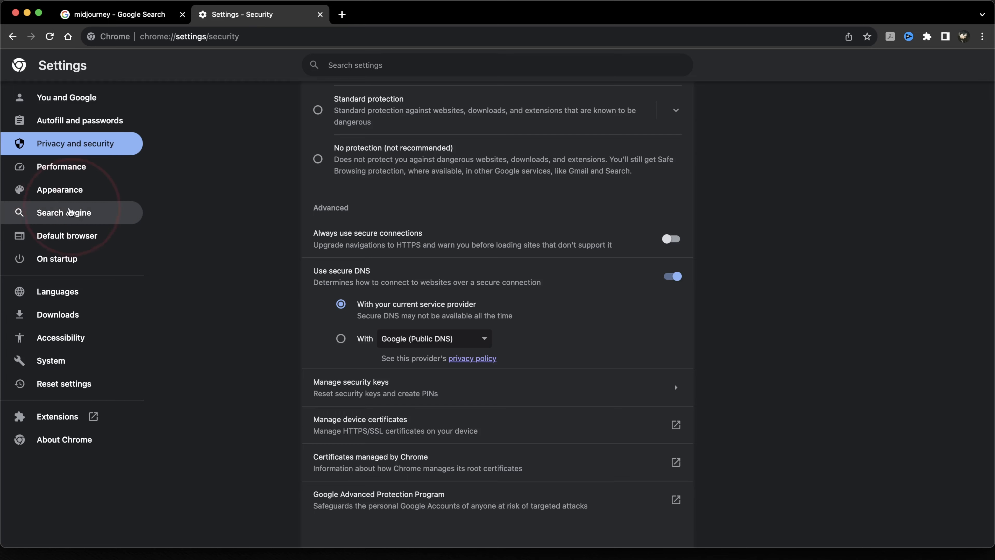
Set Bing as the search engine used in the address bar and open a new browser tab to check it
left_click(54, 220)
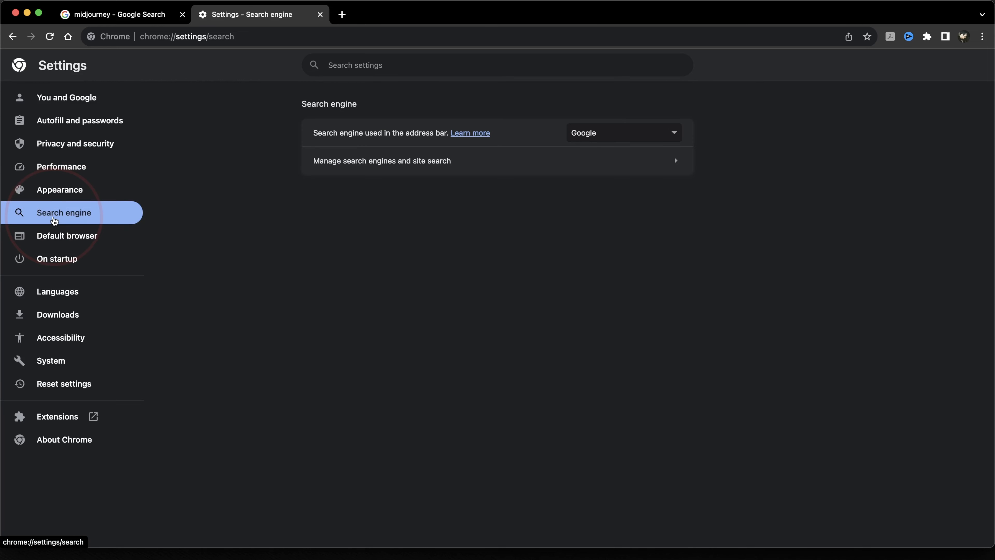
left_click(611, 133)
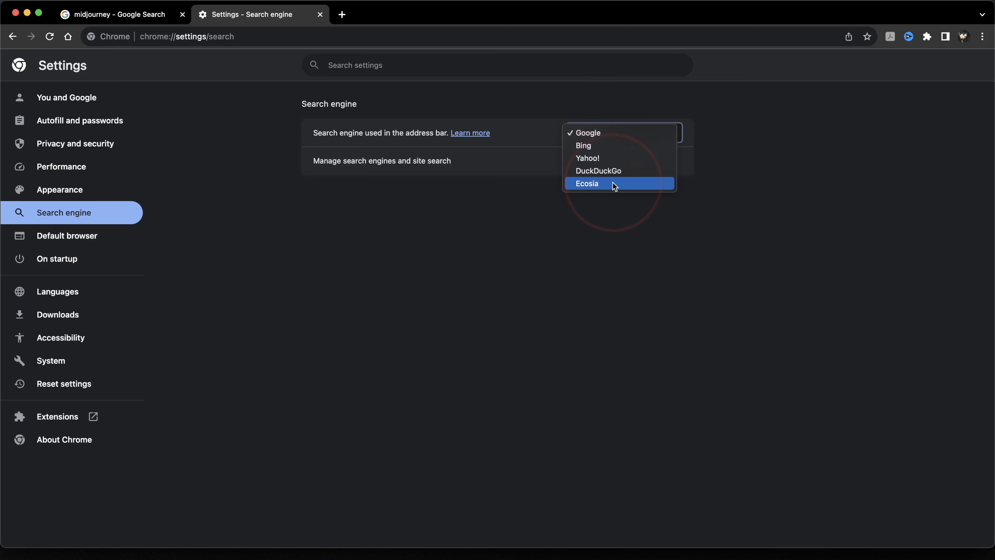
left_click(614, 148)
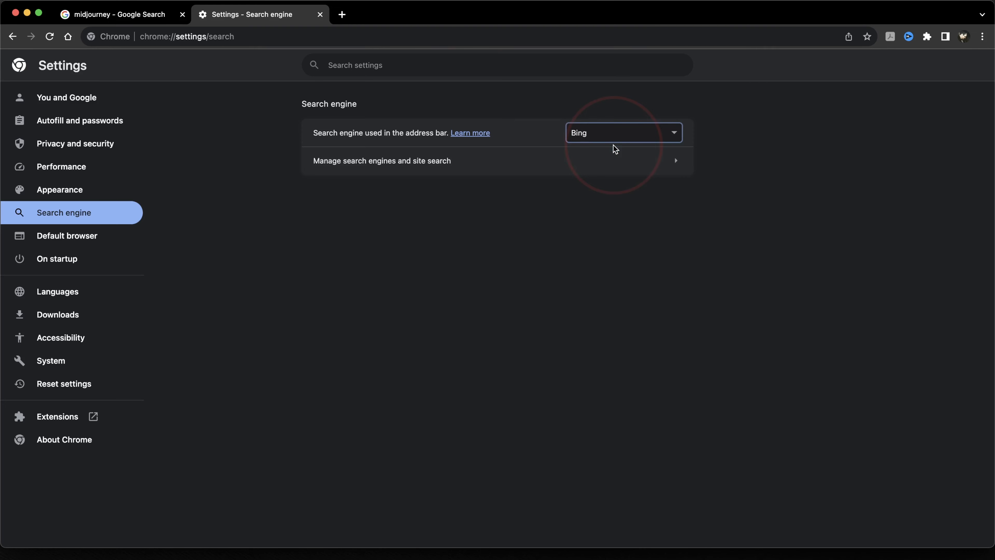
left_click(342, 14)
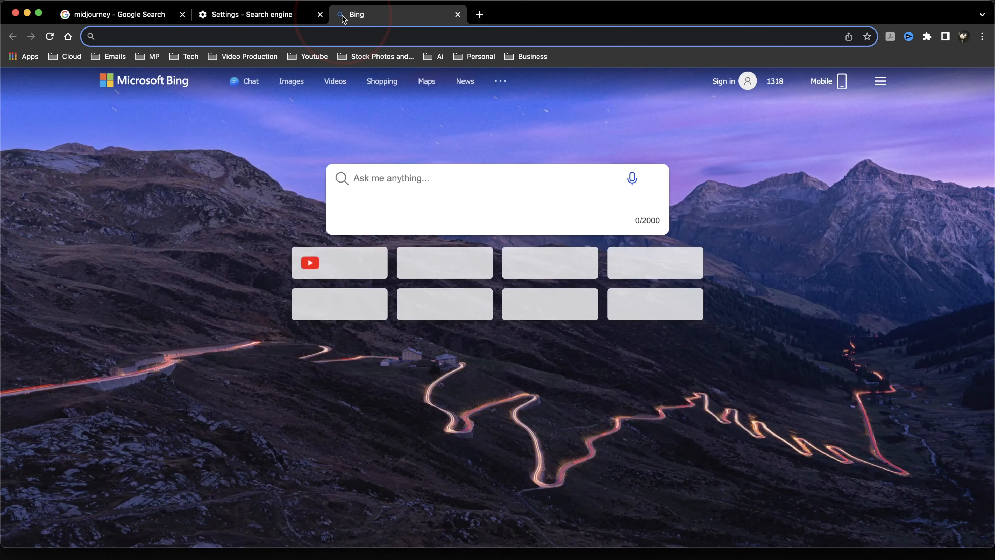
left_click(384, 152)
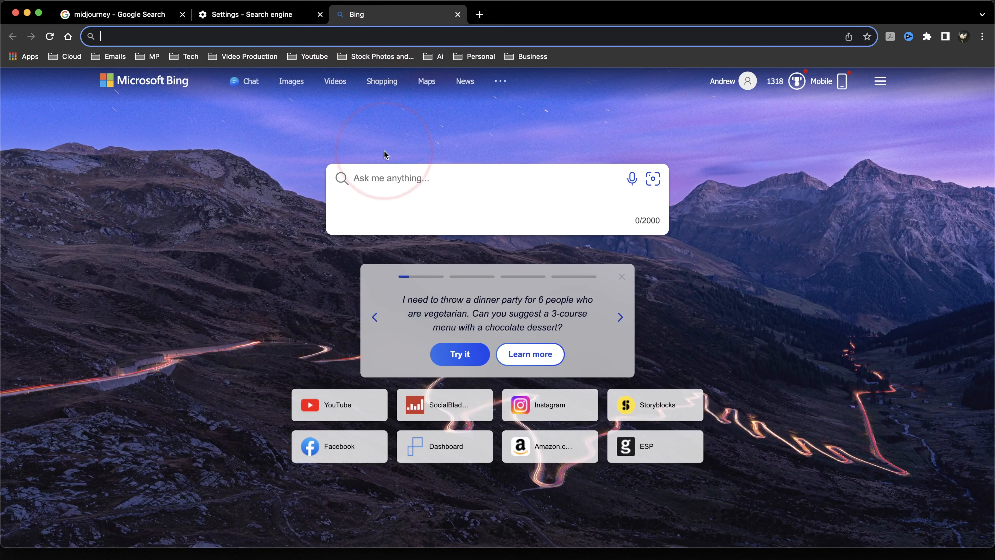